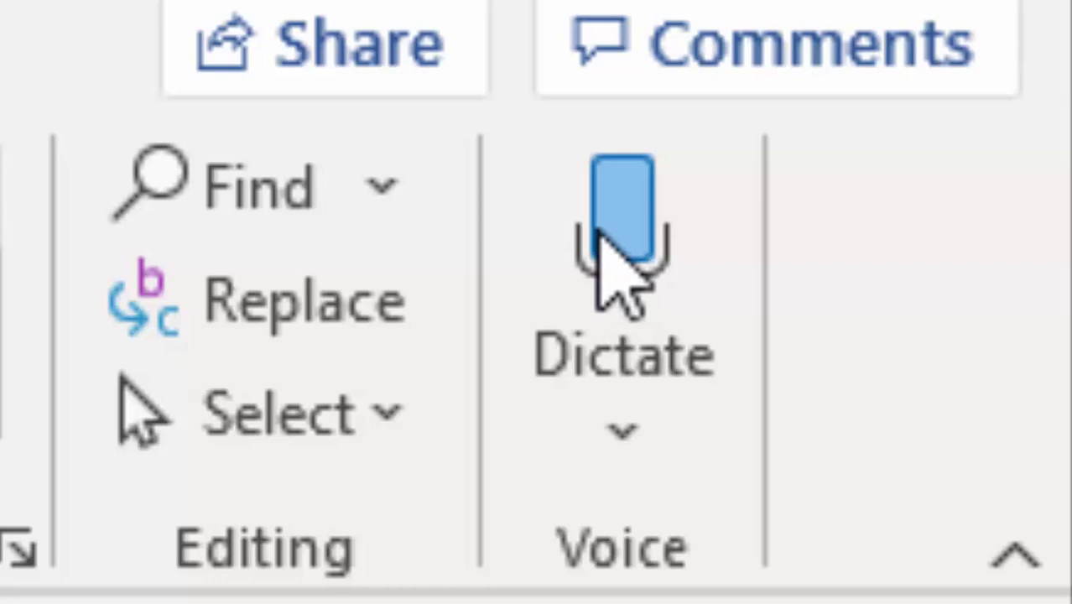
Start Dictate and speak a paragraph on why speaking beats typing into the blank document
{"action": "left_click", "coordinate": [635, 209]}
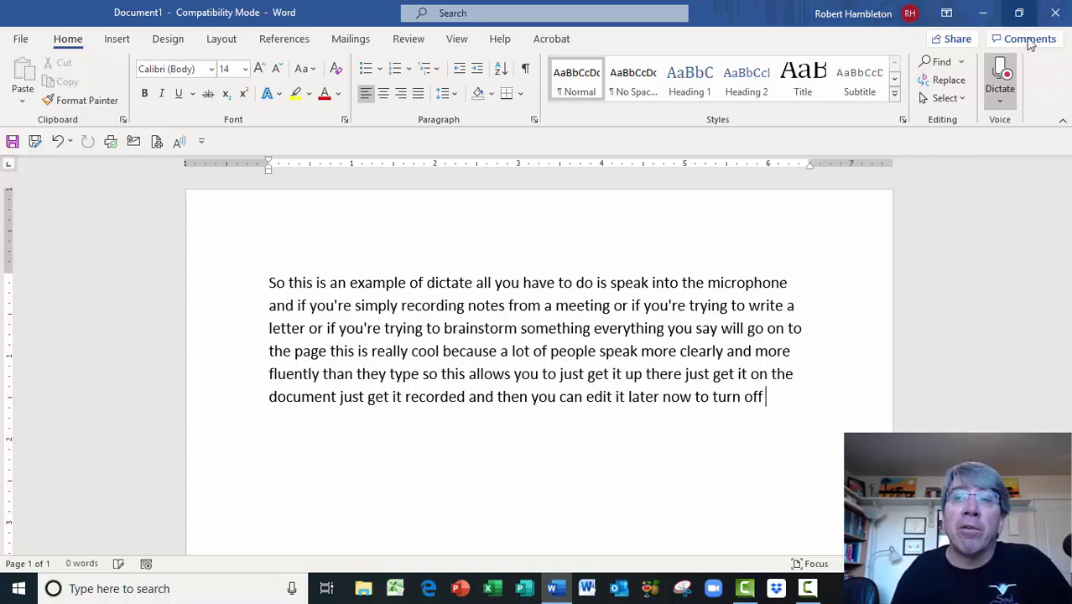
Switch Dictate off, leaving the paragraph at 109 words
{"action": "left_click", "coordinate": [1006, 77]}
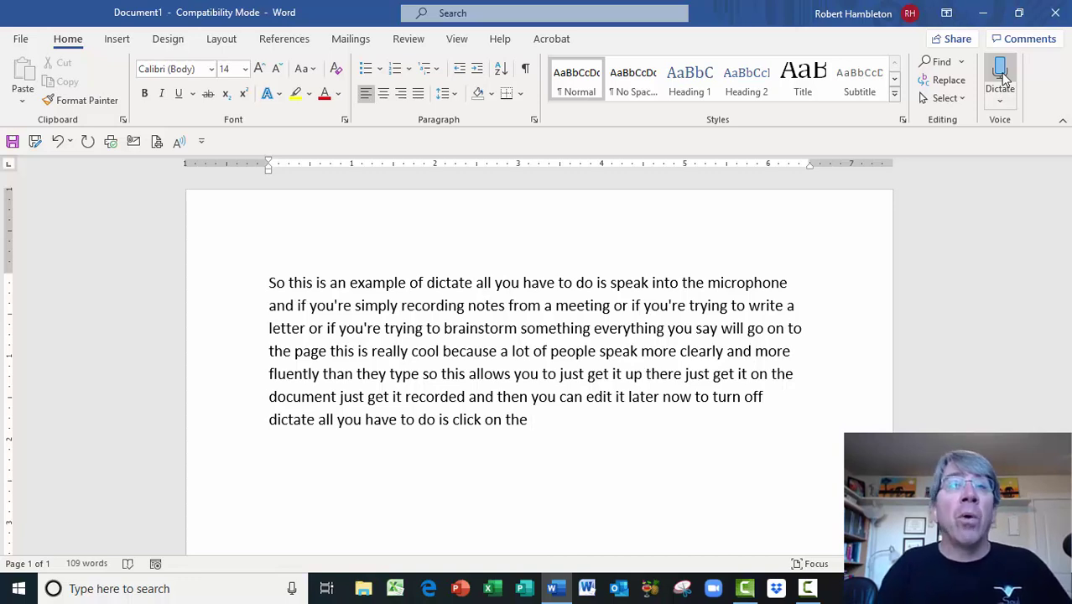
{"action": "left_click", "coordinate": [1002, 74]}
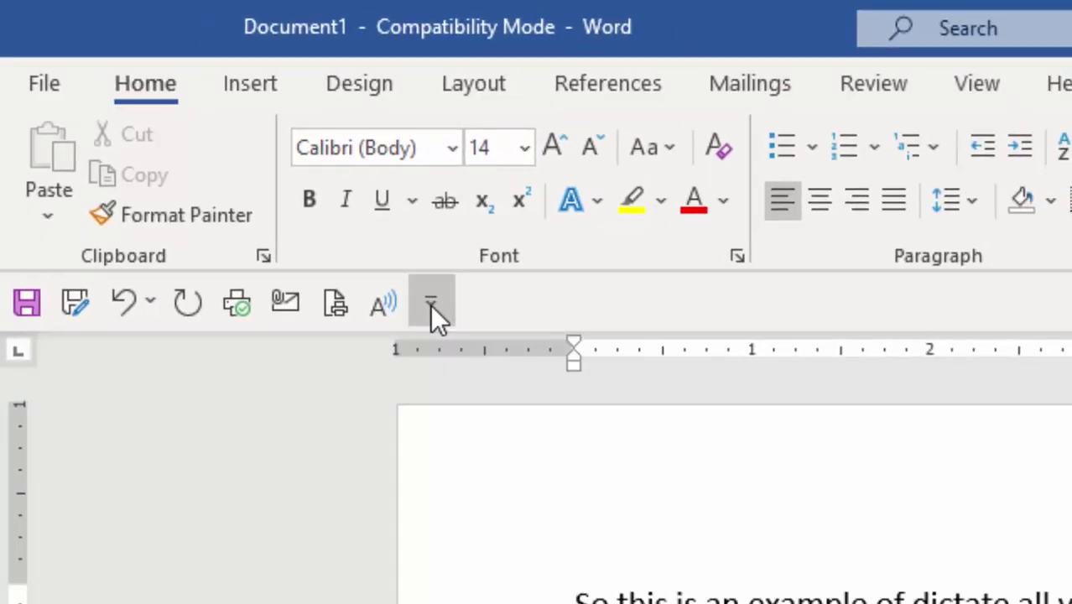
{"action": "left_click", "coordinate": [430, 304]}
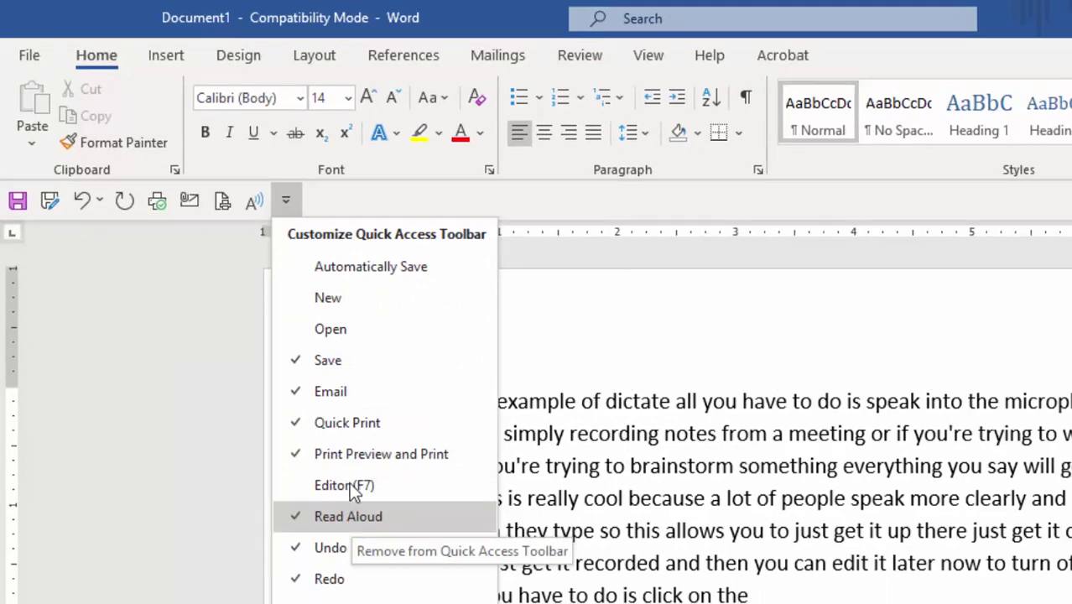
{"action": "left_click", "coordinate": [286, 204]}
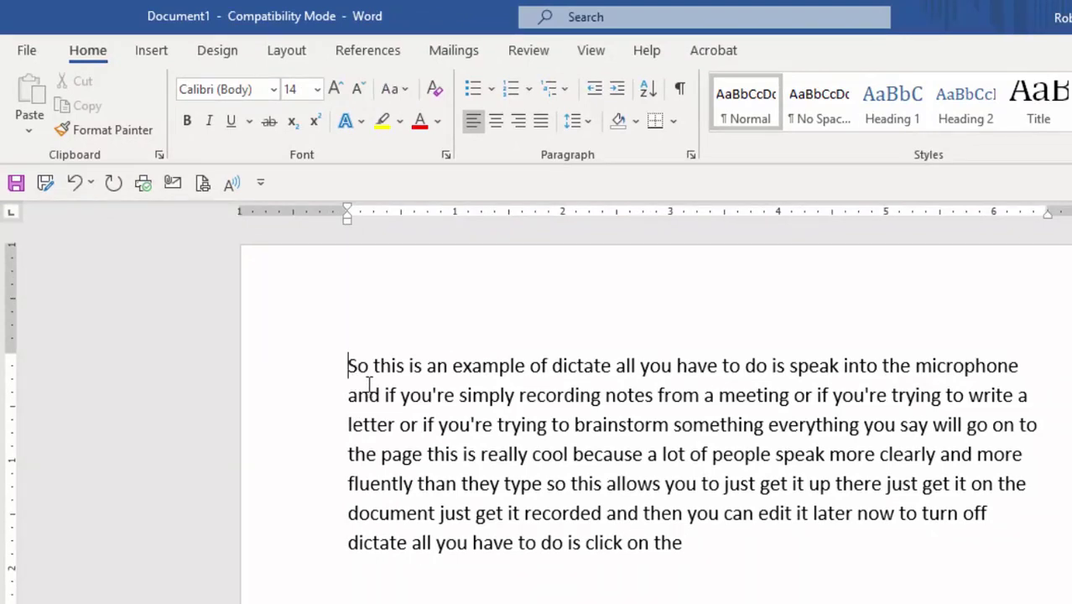
Play the dictated paragraph with Read Aloud from its opening words
{"action": "left_click", "coordinate": [233, 187]}
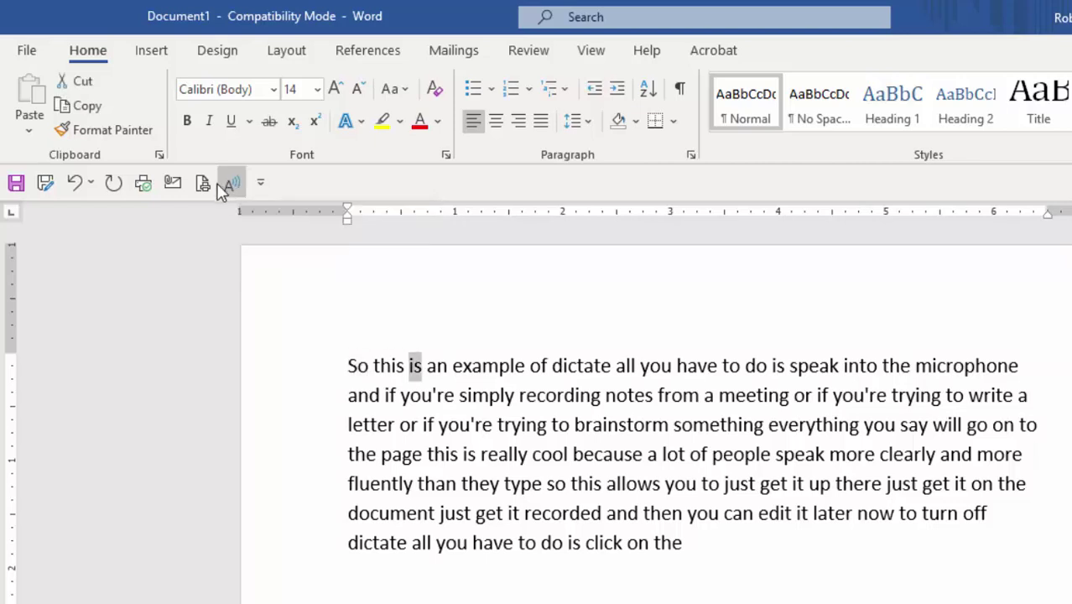